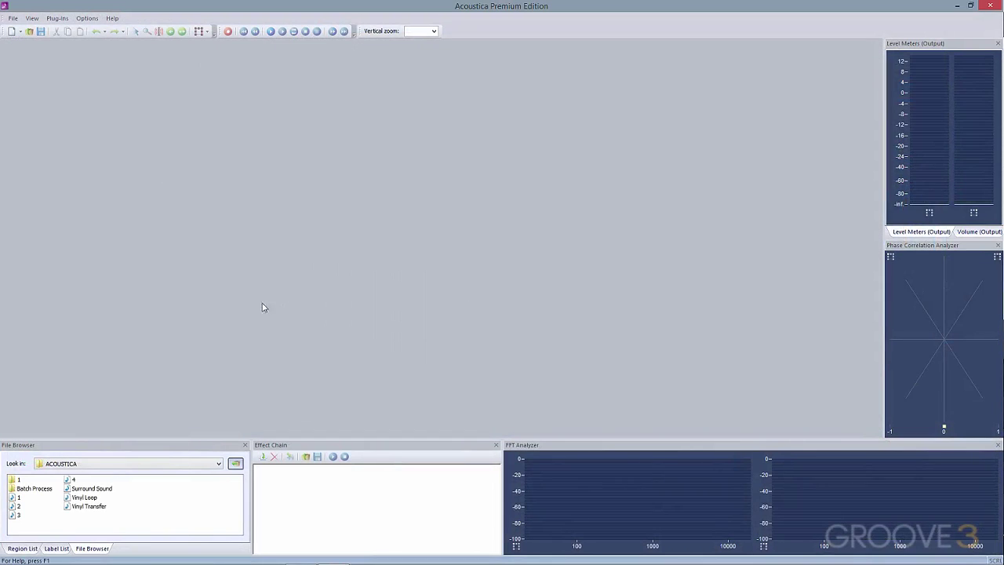
# Load the Surround Sound file and route its front left channel to 5. Analog 3-4.
pyautogui.moveTo(93, 491); pyautogui.dragTo(159, 494)
pyautogui.moveTo(277, 396); pyautogui.dragTo(280, 397)
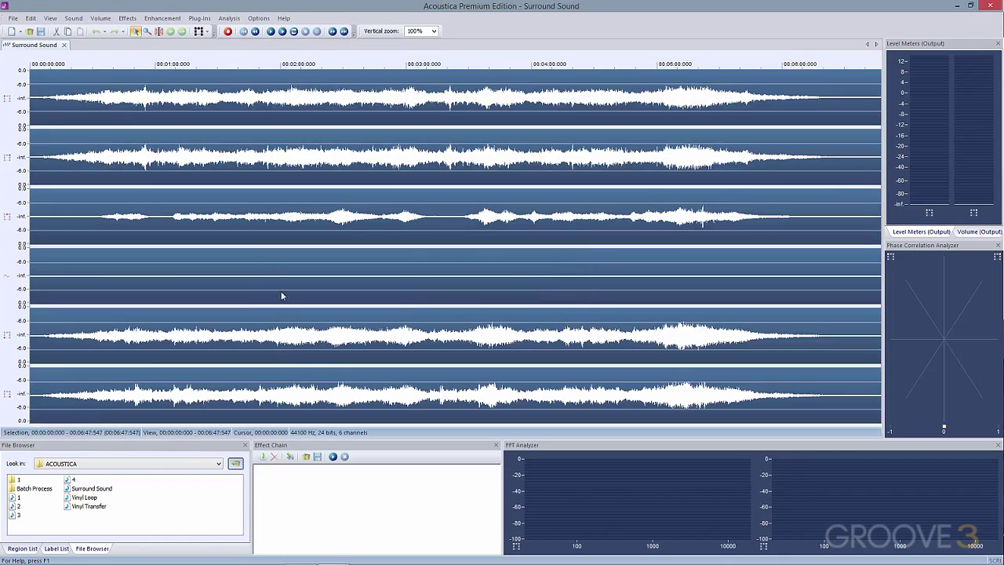
pyautogui.click(260, 17)
pyautogui.click(278, 40)
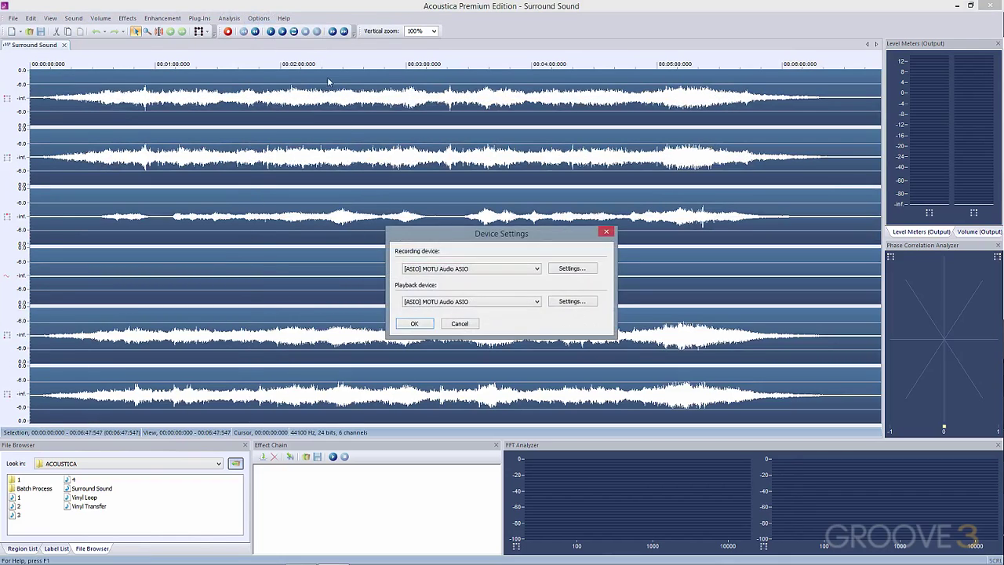
pyautogui.click(556, 303)
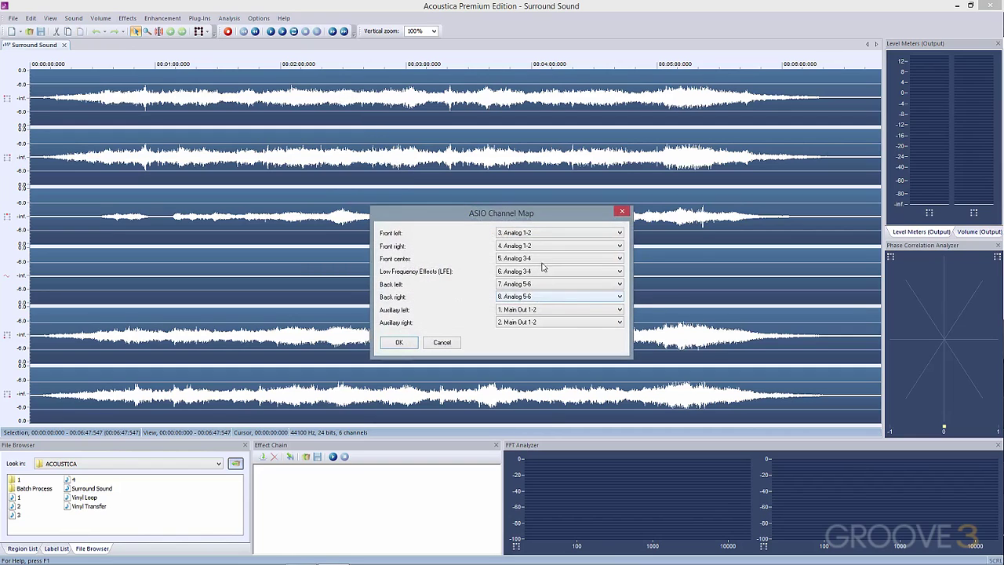
pyautogui.click(539, 235)
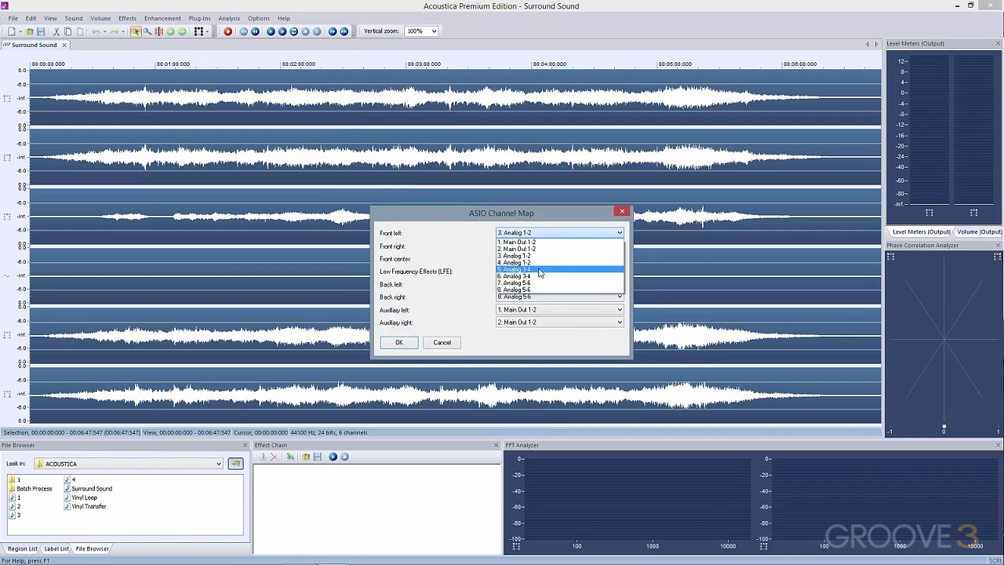
pyautogui.click(539, 272)
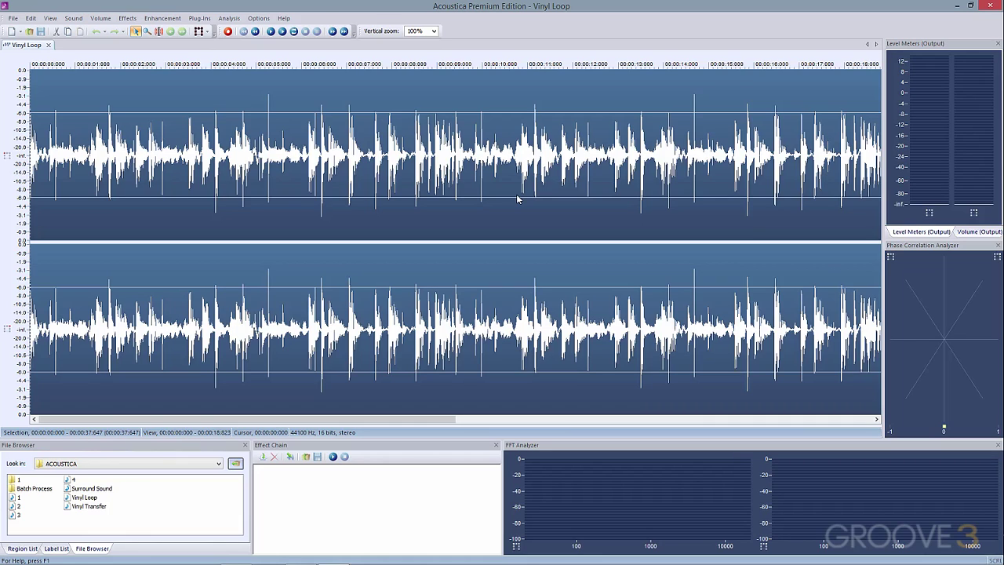
# Play Vinyl Loop, then the Birds selection while raising the DeNoise Reduction slider.
pyautogui.press('space')
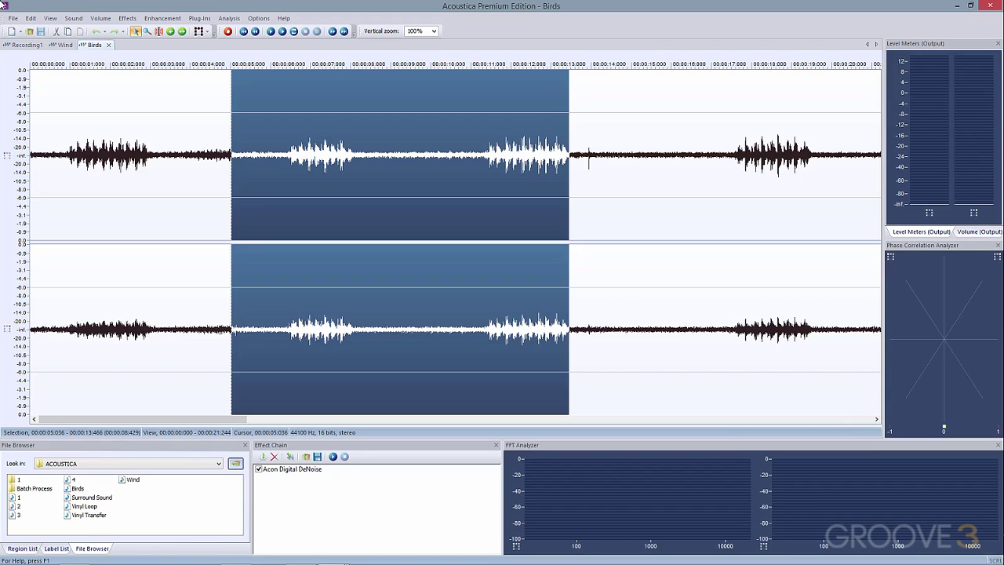
pyautogui.press('space')
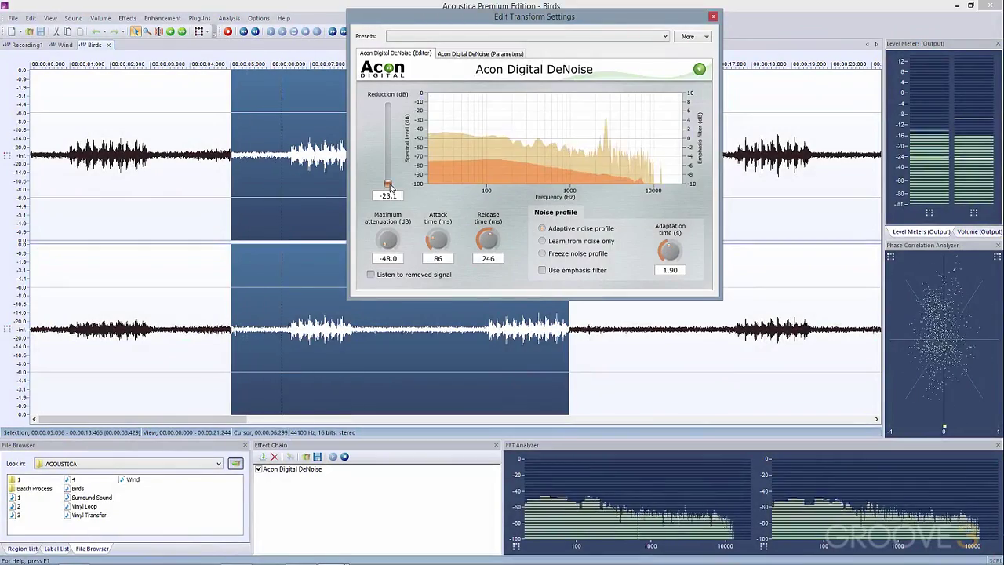
pyautogui.moveTo(390, 188); pyautogui.dragTo(403, 112)
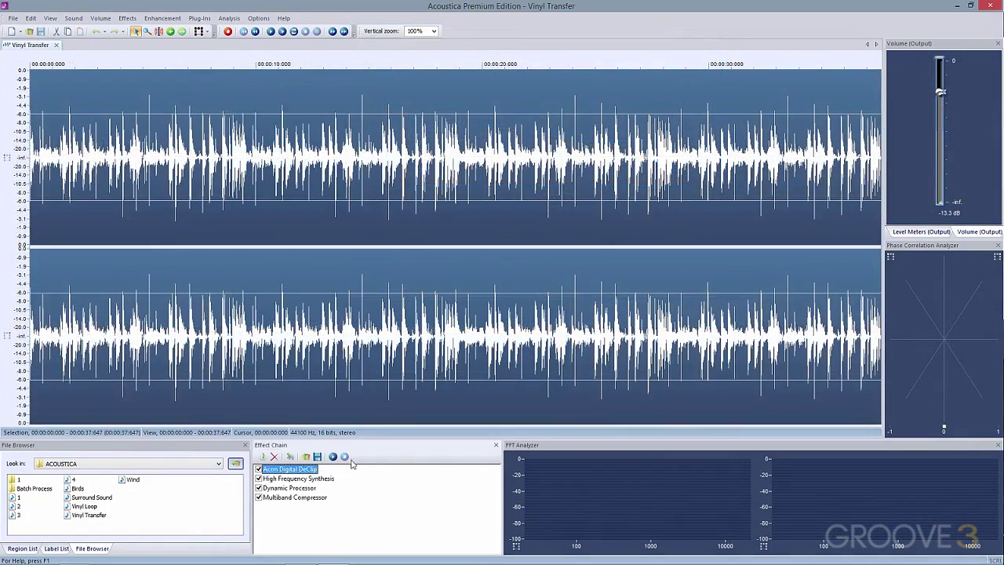
# Play Vinyl Transfer through its chain and show the High Frequency Synthesis and DeClip settings.
pyautogui.click(332, 456)
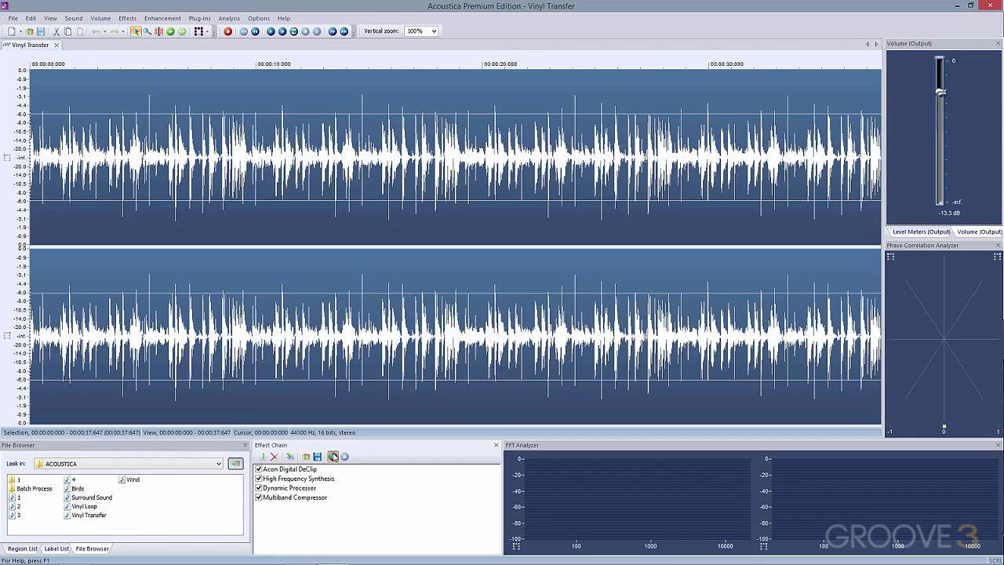
pyautogui.doubleClick(302, 478)
pyautogui.click(308, 469)
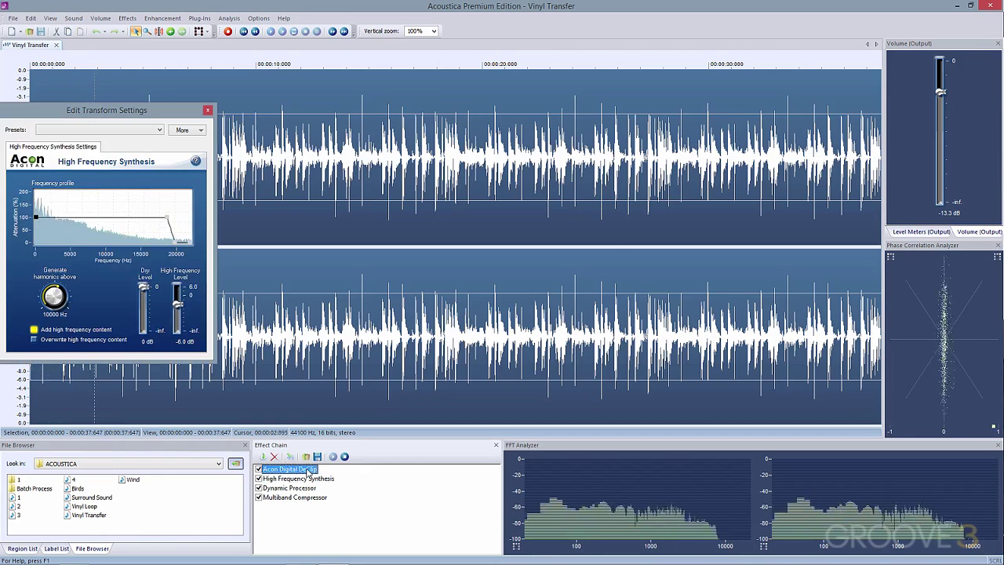
pyautogui.doubleClick(307, 469)
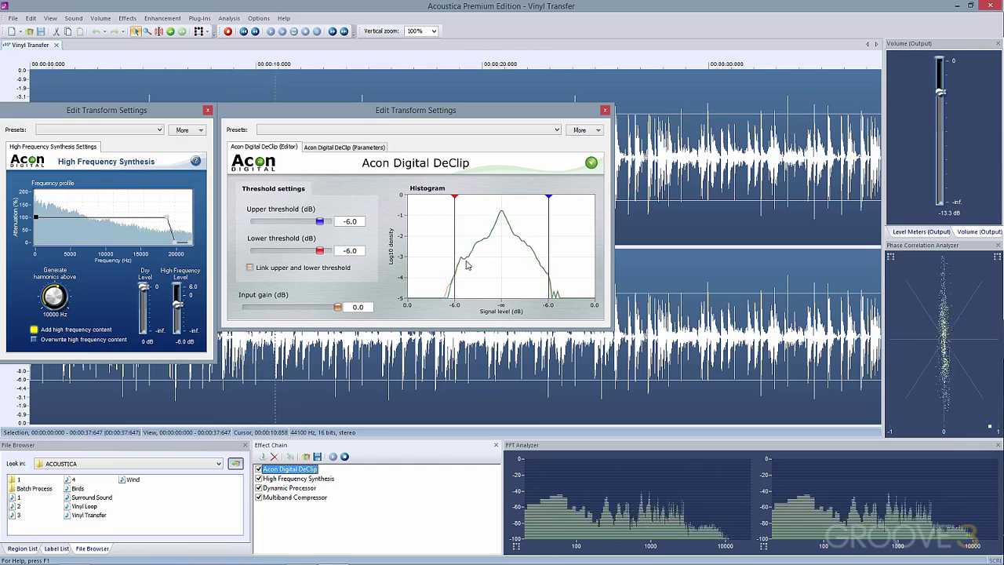
# Add a soft-kneed Dynamic Processor curve point at -72.11 dB, then show the Multiband Compressor settings.
pyautogui.doubleClick(304, 488)
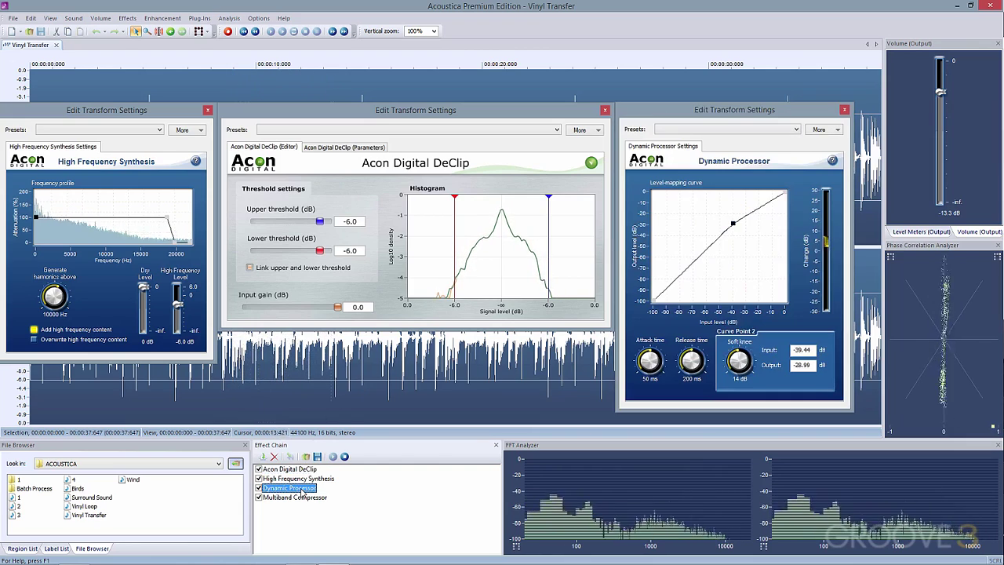
pyautogui.click(694, 256)
pyautogui.moveTo(695, 257); pyautogui.dragTo(691, 249)
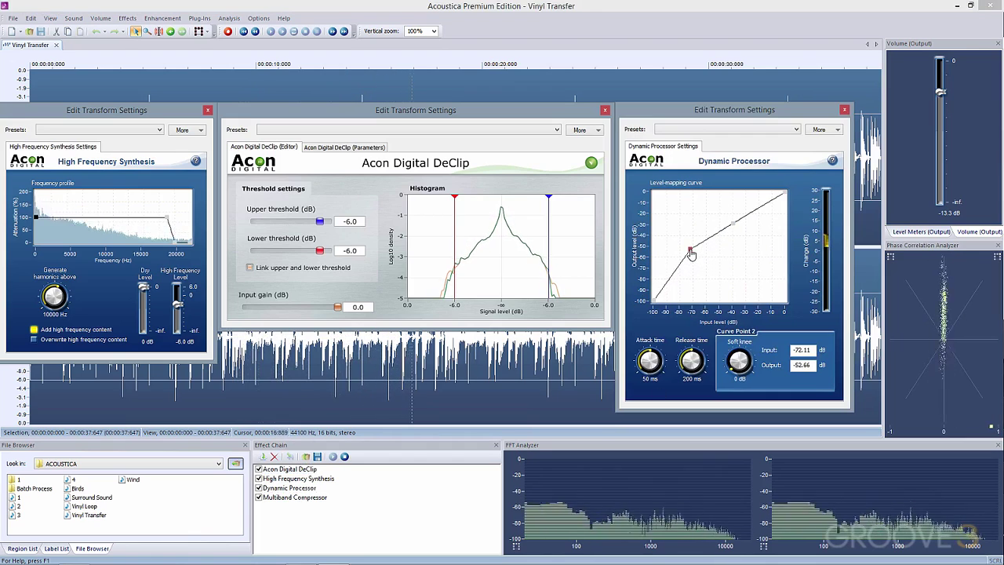
pyautogui.moveTo(737, 365)
pyautogui.mouseDown()
pyautogui.moveTo(727, 349)
pyautogui.moveTo(763, 361)
pyautogui.mouseUp()
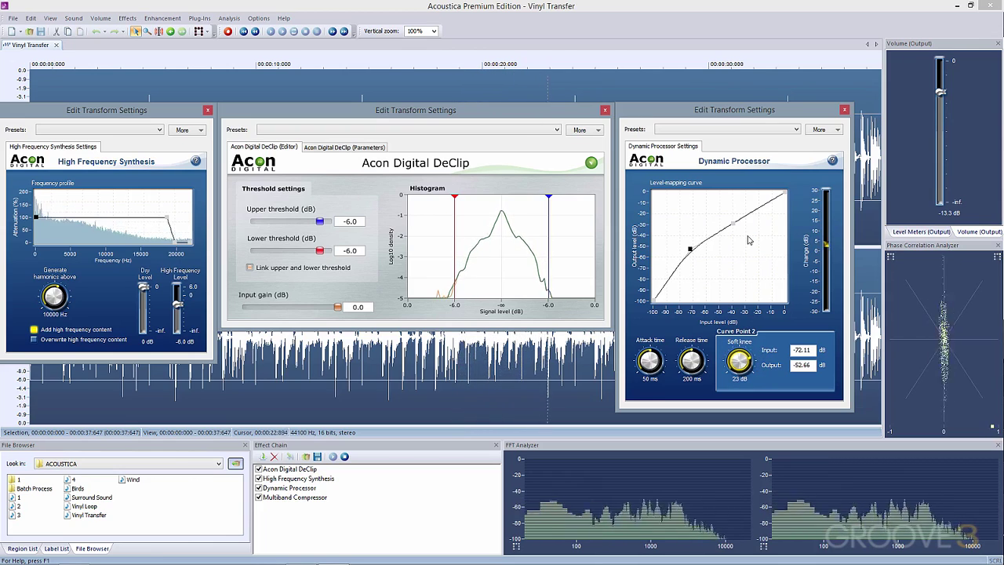
pyautogui.click(730, 220)
pyautogui.doubleClick(318, 499)
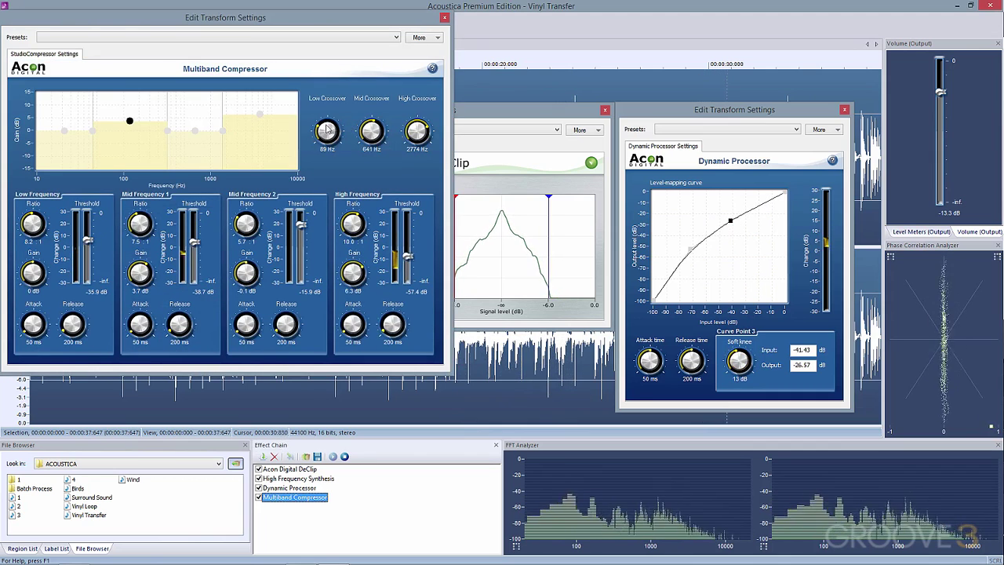
# Lower the Multiband Compressor crossovers to 83 Hz (low) and 636 Hz (mid).
pyautogui.moveTo(328, 129); pyautogui.dragTo(327, 126)
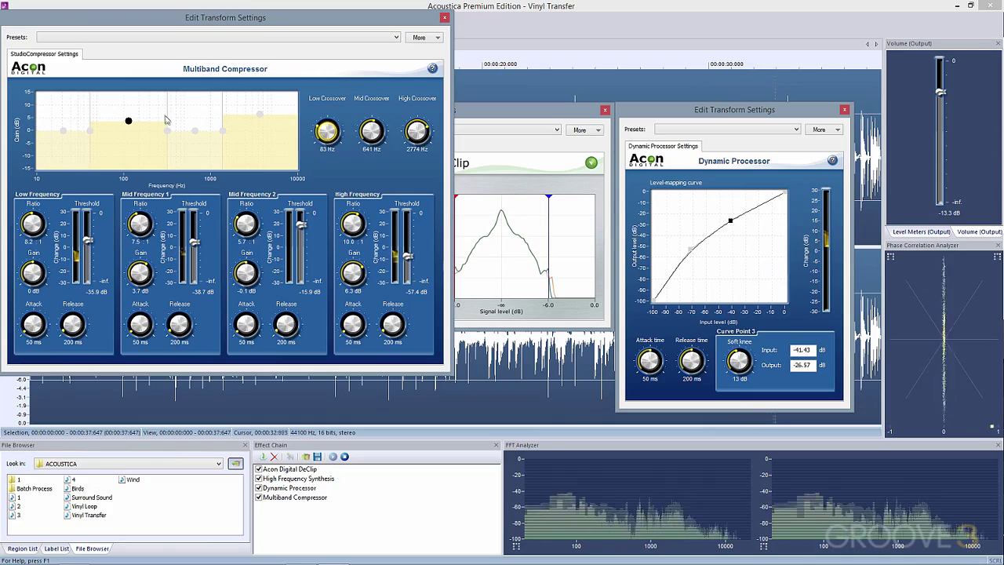
pyautogui.moveTo(166, 133); pyautogui.dragTo(164, 134)
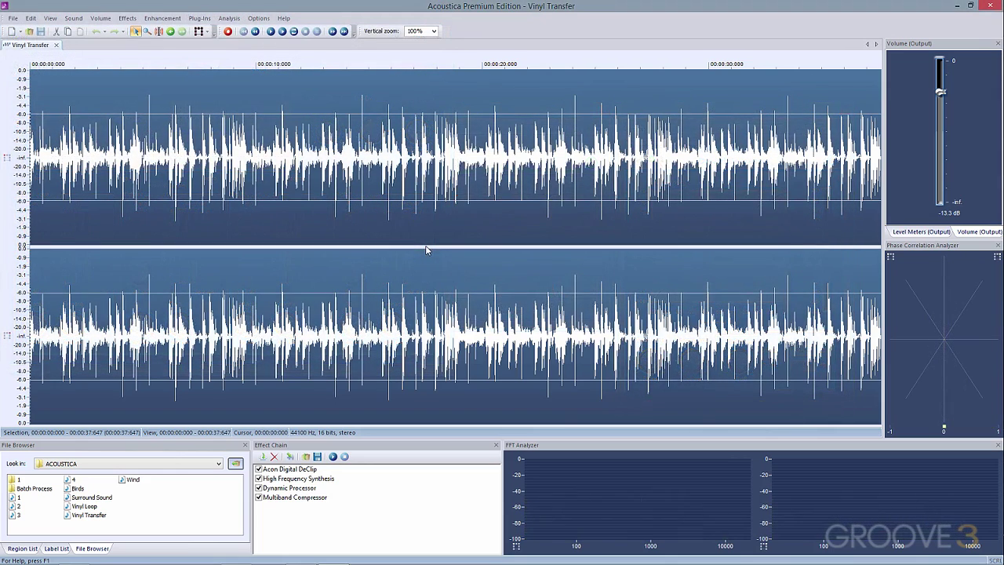
# Apply an Equalizer with band 2 boosted near 86 Hz and band 5 near 7 kHz.
pyautogui.click(162, 19)
pyautogui.click(176, 146)
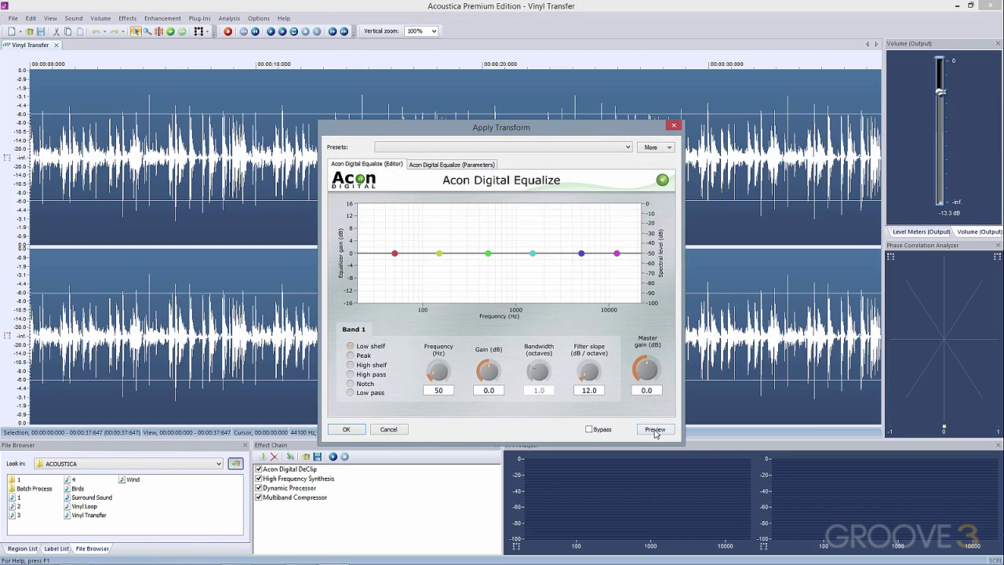
pyautogui.click(655, 429)
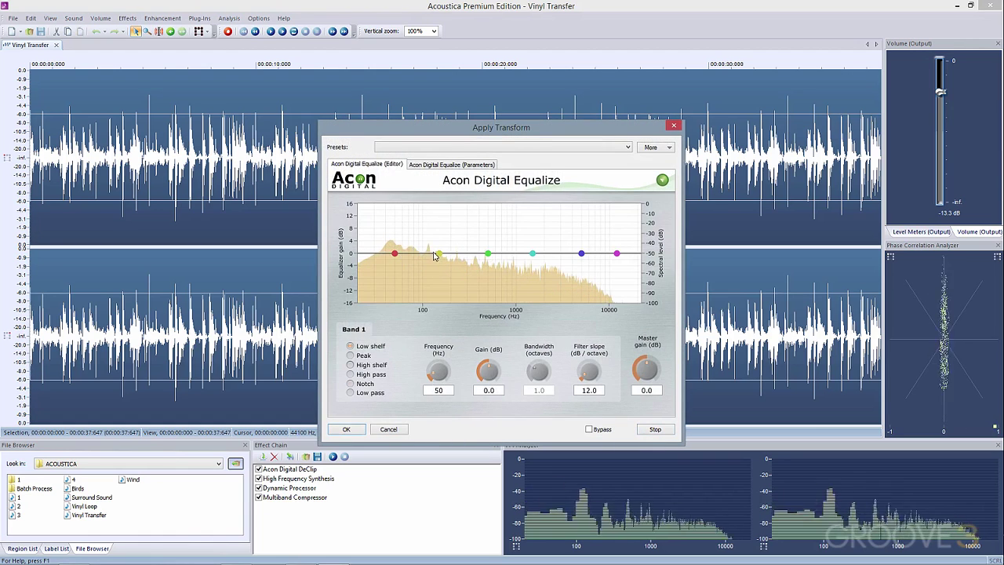
pyautogui.moveTo(439, 254); pyautogui.dragTo(440, 240)
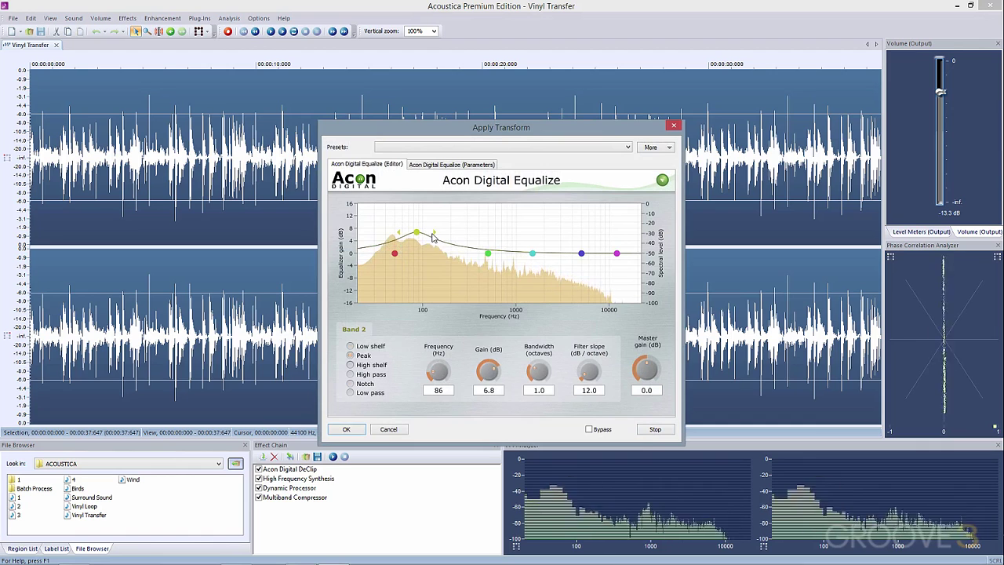
pyautogui.moveTo(581, 253); pyautogui.dragTo(595, 230)
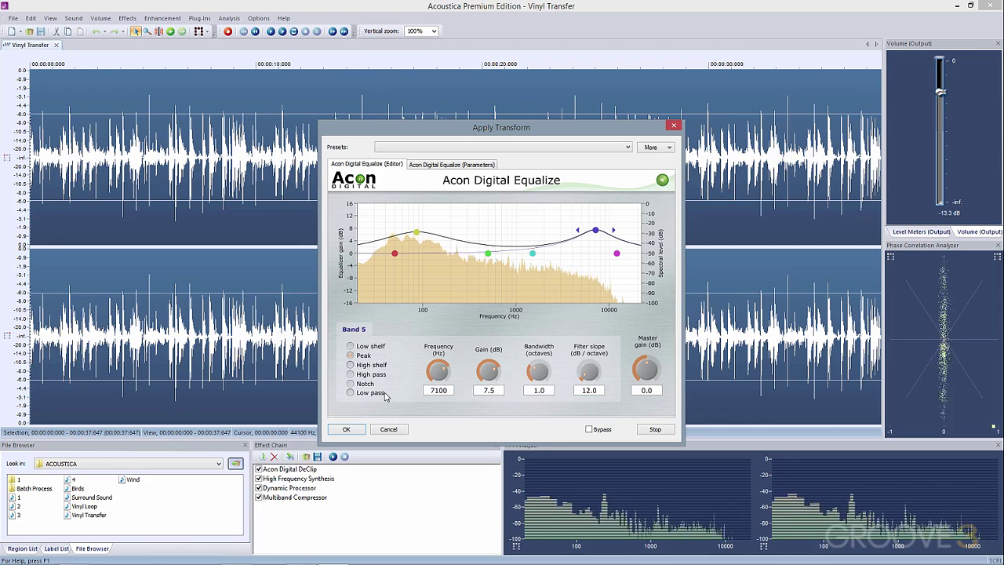
pyautogui.click(347, 428)
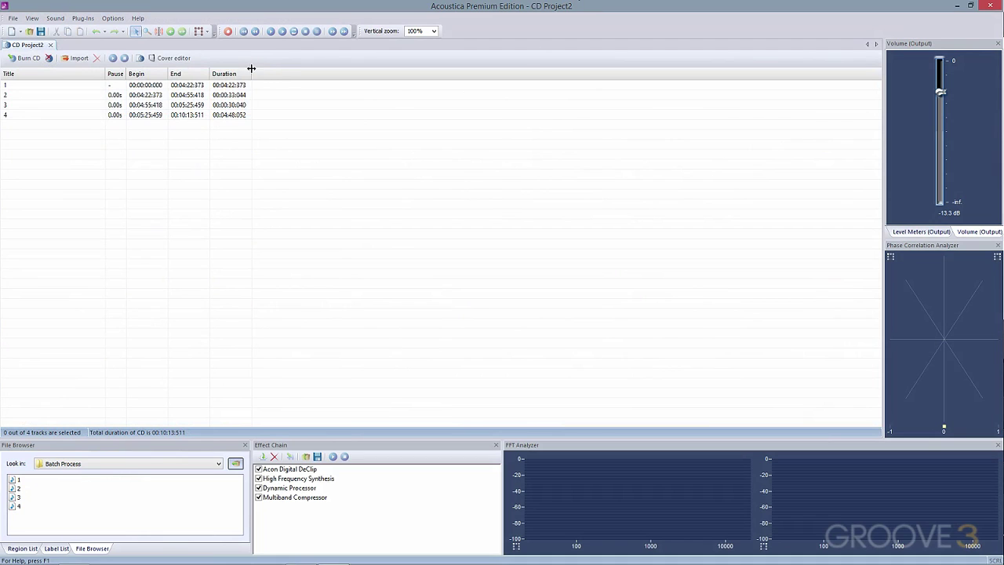
# Set the first track's CD-Text title to 'Track 1'.
pyautogui.doubleClick(48, 86)
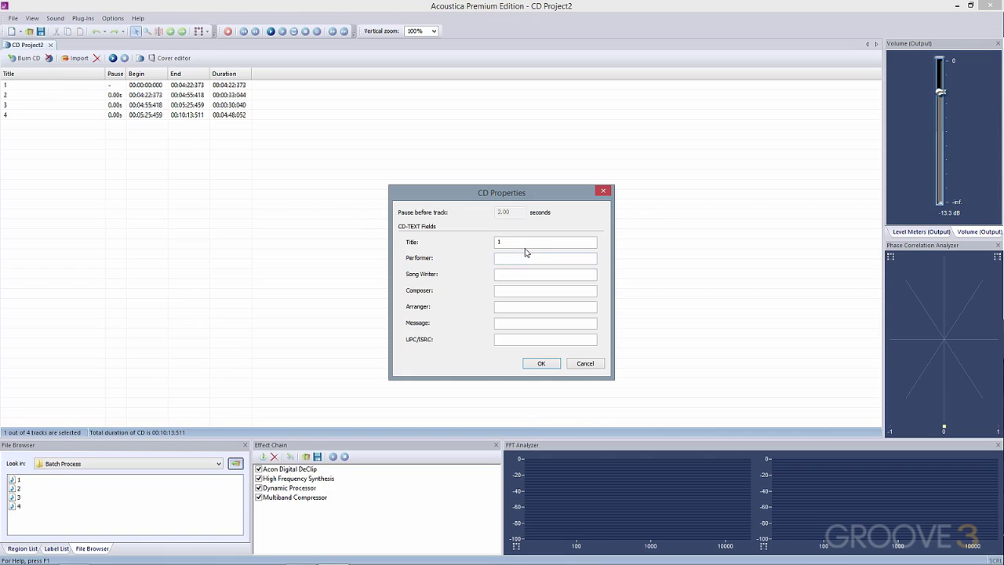
pyautogui.doubleClick(524, 242)
pyautogui.write('Track')
pyautogui.click(541, 366)
# Give the disc the CD-Text title 'My Disc' in the CD properties.
pyautogui.click(140, 58)
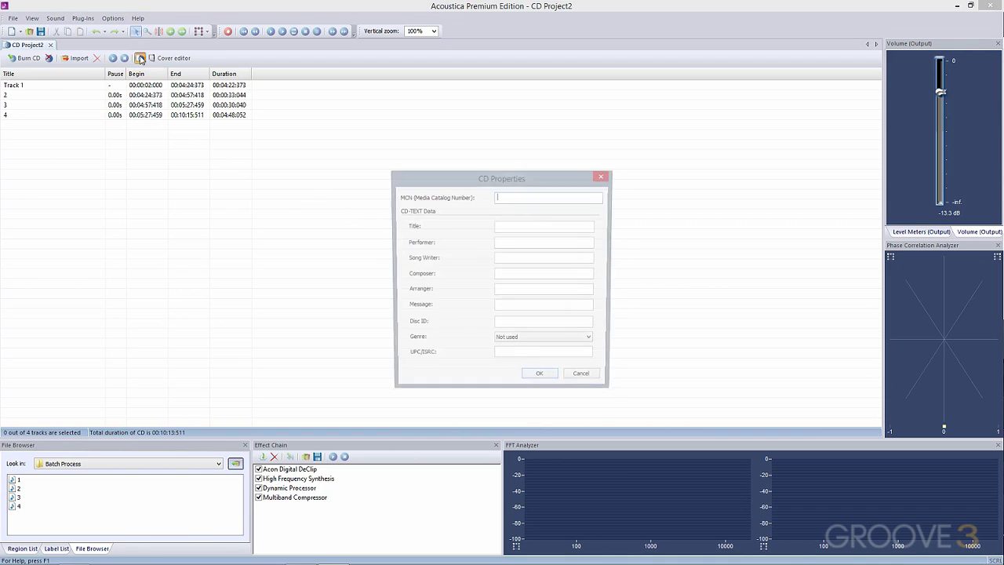
pyautogui.click(530, 226)
pyautogui.write('My Disc')
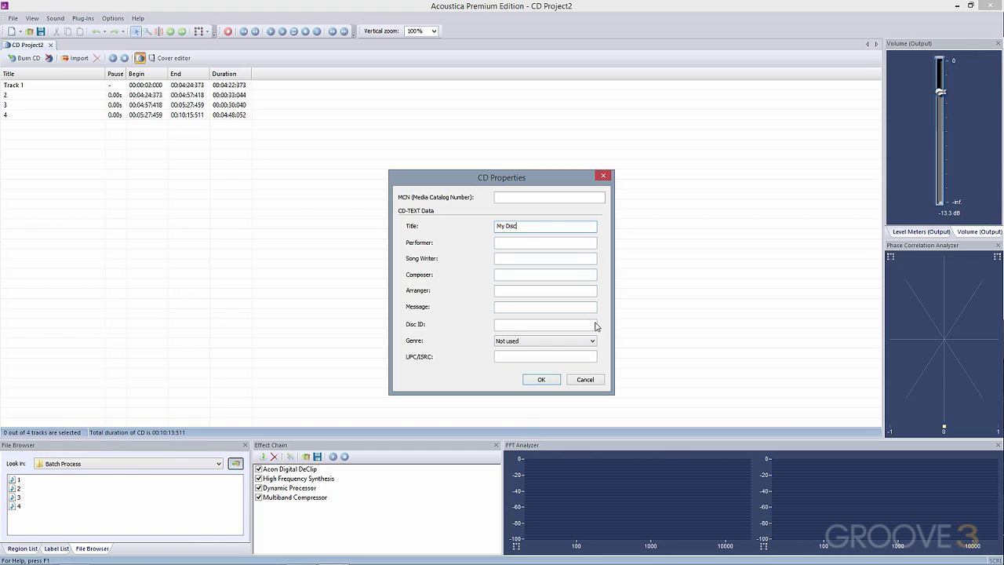
pyautogui.click(541, 379)
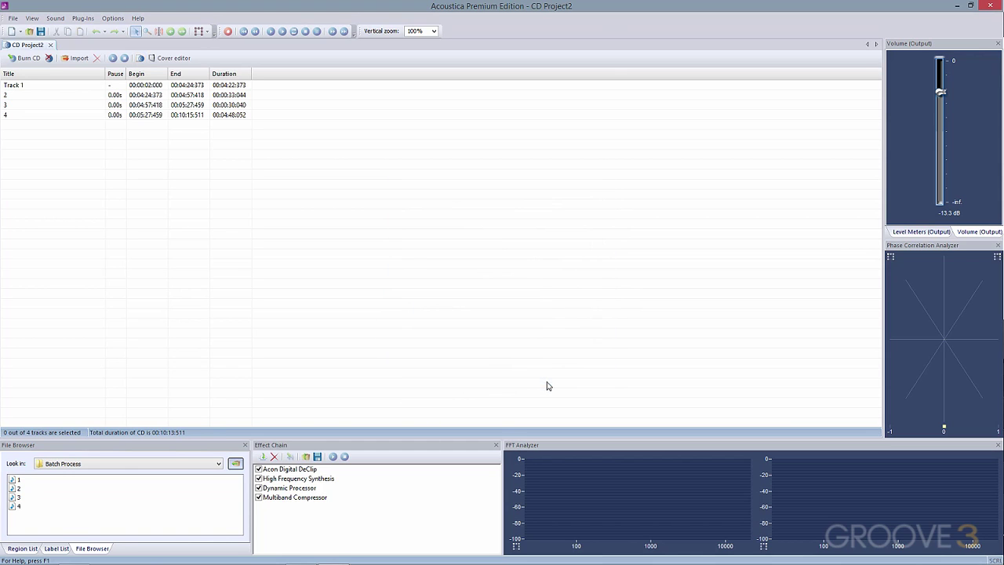